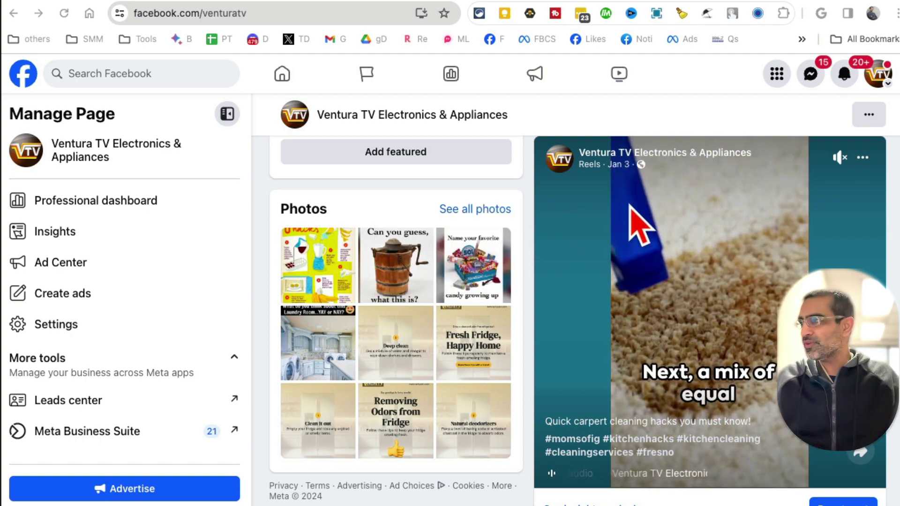
Step: Scroll up and down through the invideo AI homepage to review it
{"action": "scroll", "coordinate": [630, 206], "scroll_direction": "down", "scroll_amount": 2}
{"action": "scroll", "coordinate": [630, 199], "scroll_direction": "up", "scroll_amount": 5}
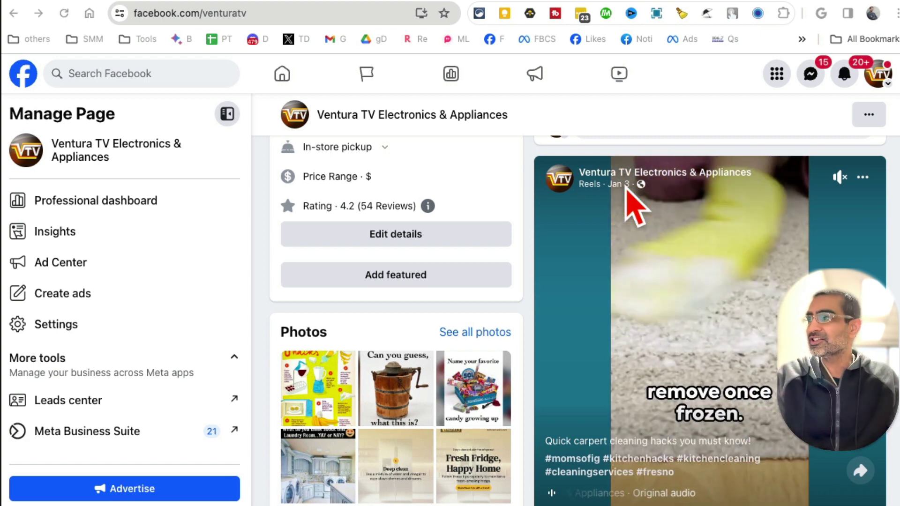
{"action": "scroll", "coordinate": [633, 225], "scroll_direction": "up", "scroll_amount": 1}
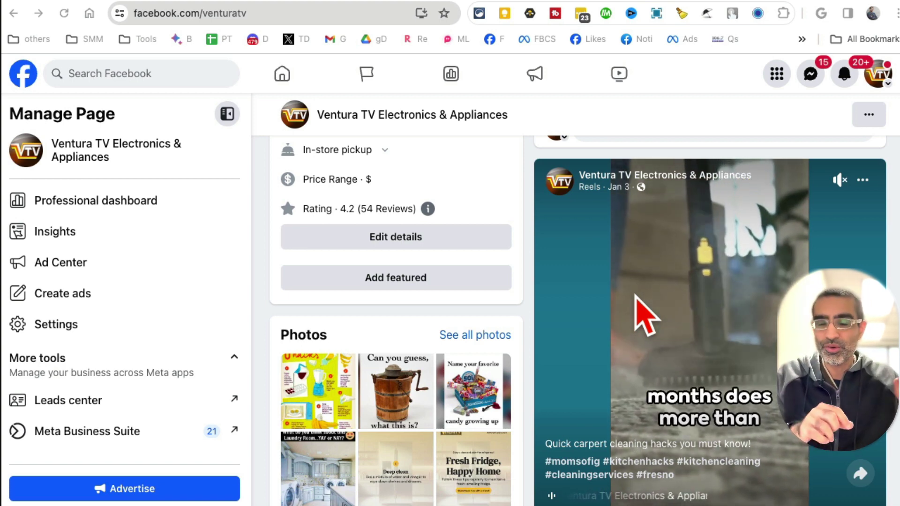
{"action": "scroll", "coordinate": [704, 317], "scroll_direction": "down", "scroll_amount": 1}
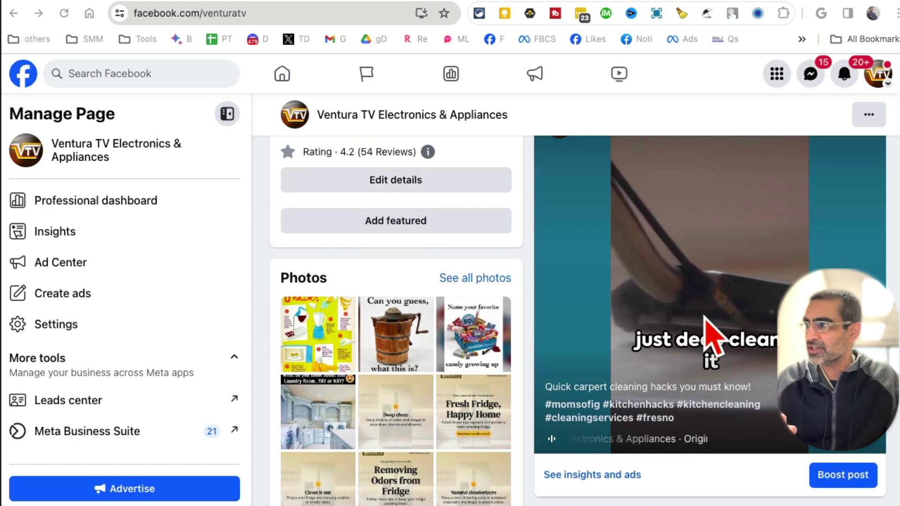
{"action": "scroll", "coordinate": [722, 315], "scroll_direction": "up", "scroll_amount": 1}
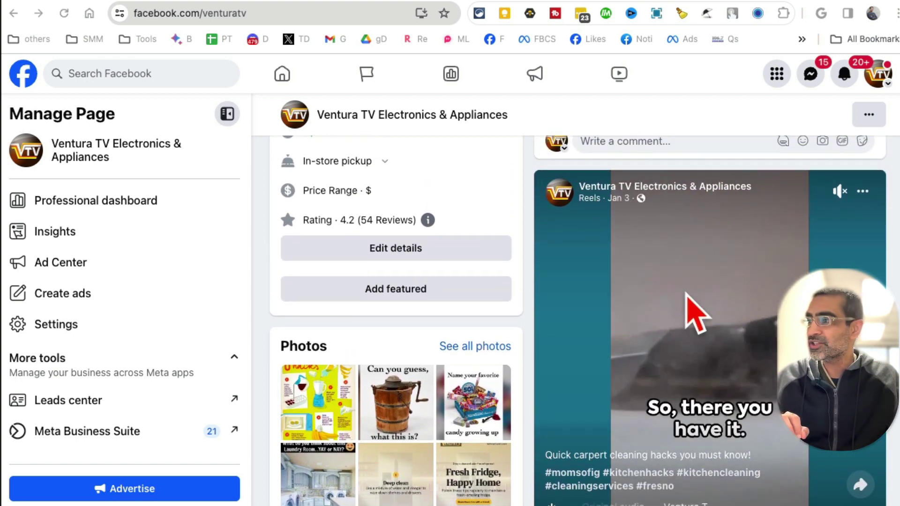
{"action": "scroll", "coordinate": [695, 313], "scroll_direction": "down", "scroll_amount": 1}
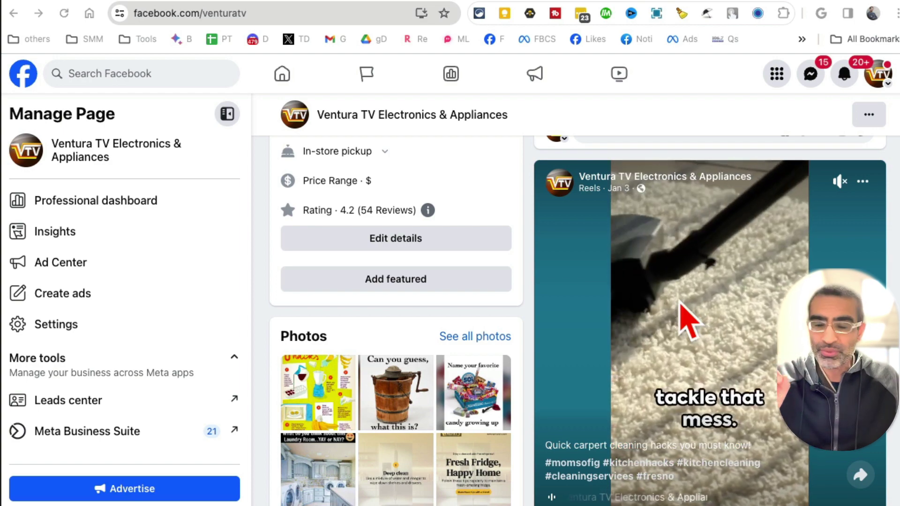
{"action": "scroll", "coordinate": [731, 324], "scroll_direction": "down", "scroll_amount": 3}
{"action": "scroll", "coordinate": [739, 328], "scroll_direction": "up", "scroll_amount": 1}
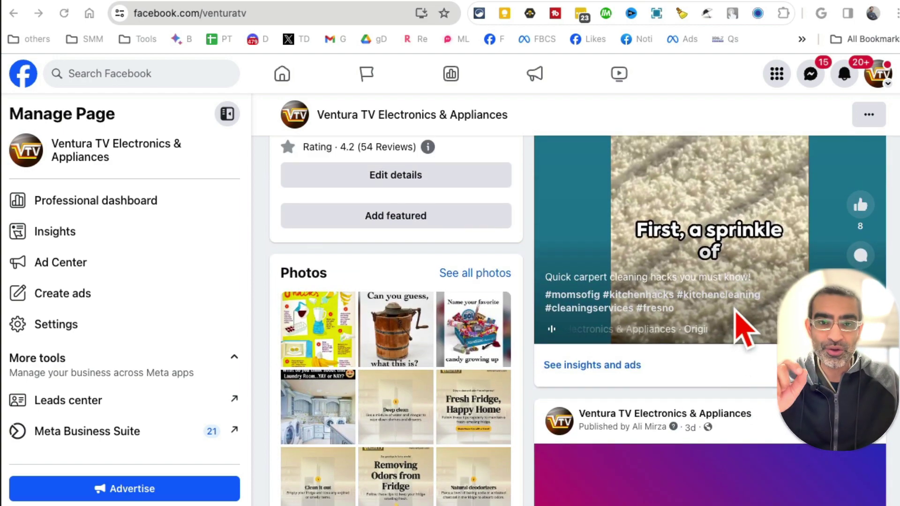
{"action": "scroll", "coordinate": [739, 328], "scroll_direction": "down", "scroll_amount": 4}
{"action": "scroll", "coordinate": [735, 310], "scroll_direction": "up", "scroll_amount": 8}
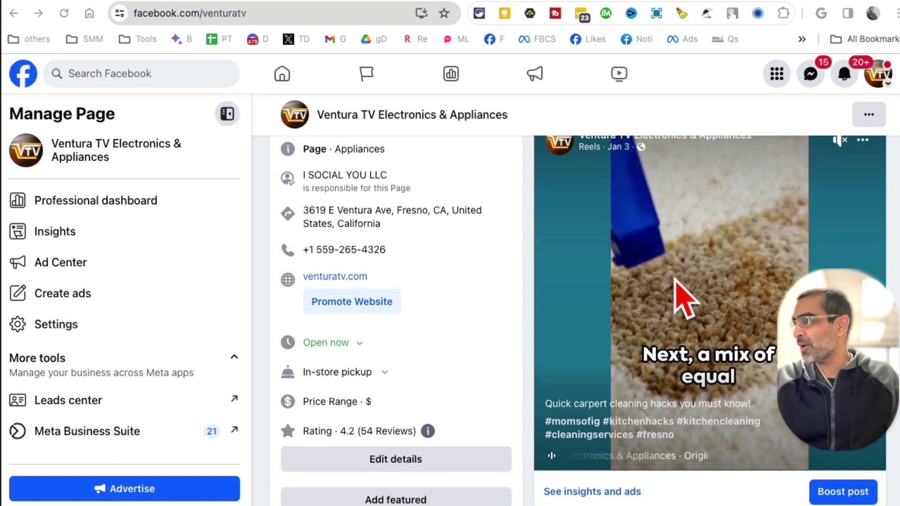
{"action": "scroll", "coordinate": [677, 288], "scroll_direction": "up", "scroll_amount": 5}
{"action": "scroll", "coordinate": [673, 298], "scroll_direction": "down", "scroll_amount": 4}
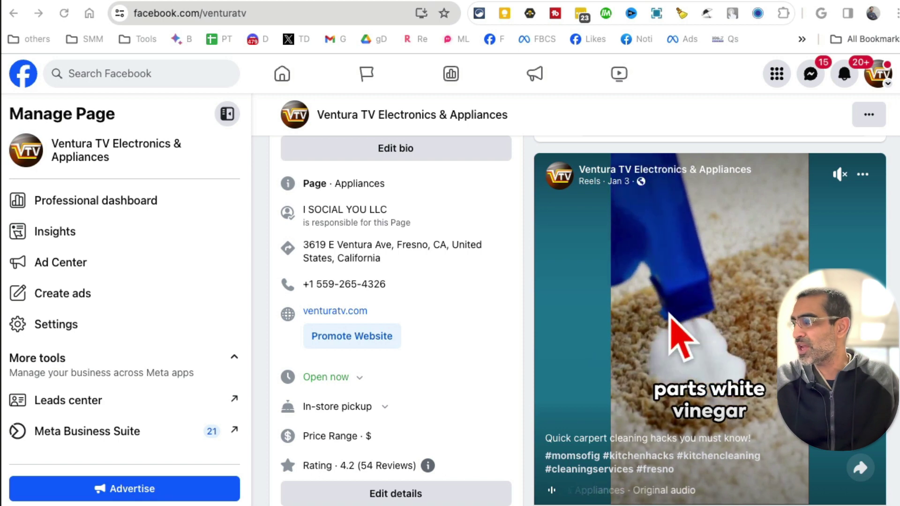
{"action": "scroll", "coordinate": [677, 300], "scroll_direction": "down", "scroll_amount": 1}
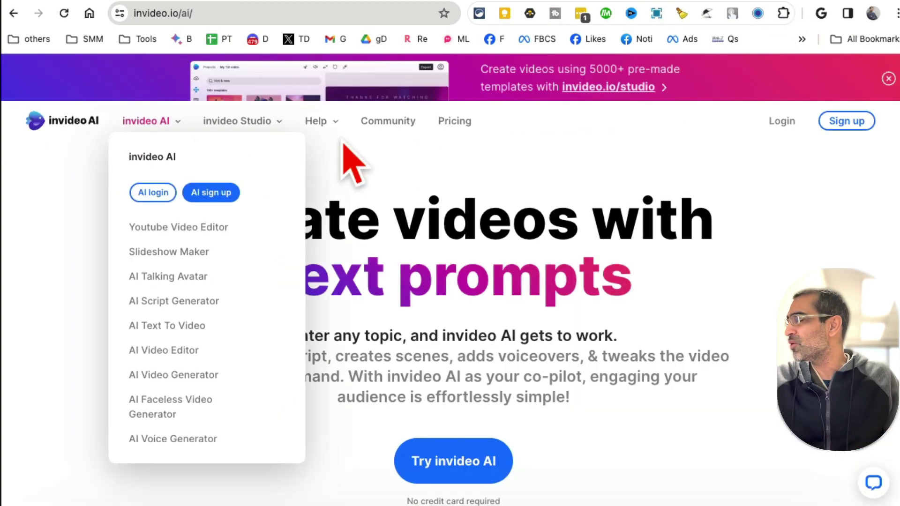
{"action": "scroll", "coordinate": [748, 303], "scroll_direction": "down", "scroll_amount": 3}
{"action": "scroll", "coordinate": [747, 302], "scroll_direction": "up", "scroll_amount": 3}
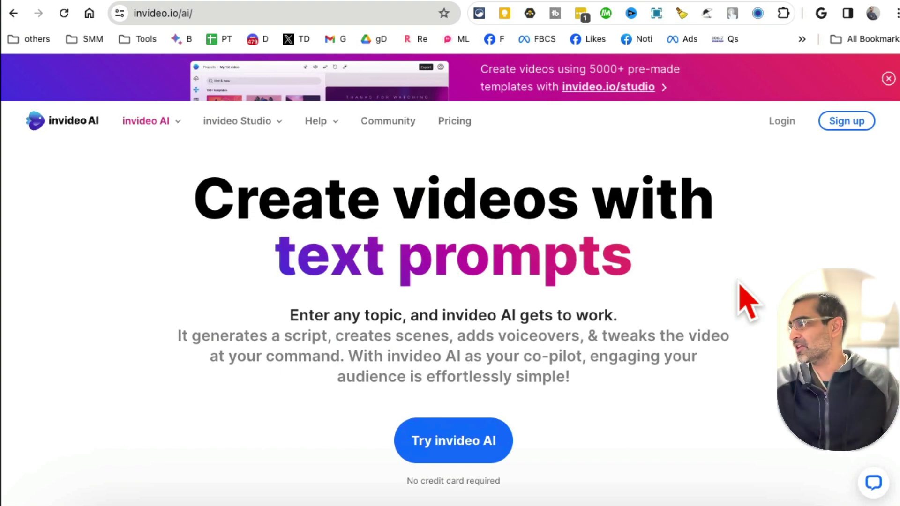
Step: Highlight the homepage's main headline, then clear the highlight and keep browsing
{"action": "left_click_drag", "start_coordinate": [263, 227], "coordinate": [698, 281]}
{"action": "left_click", "coordinate": [661, 324]}
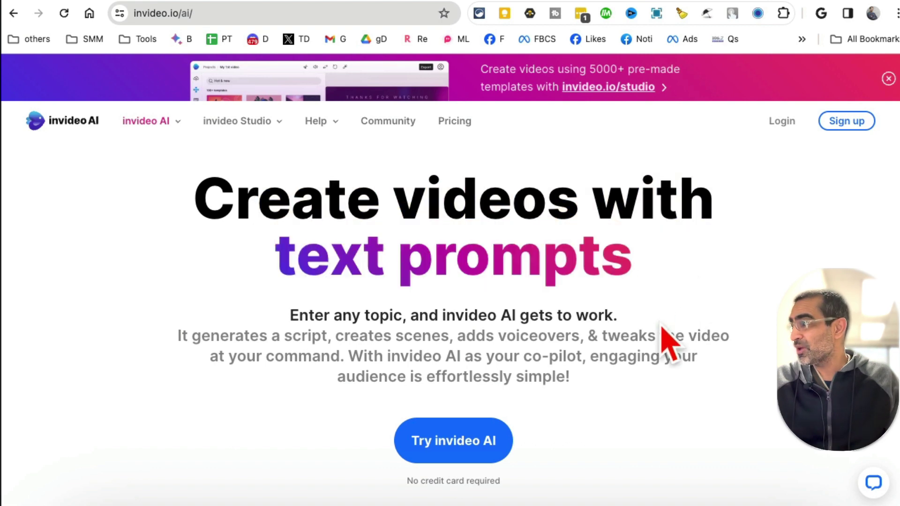
{"action": "scroll", "coordinate": [670, 345], "scroll_direction": "down", "scroll_amount": 8}
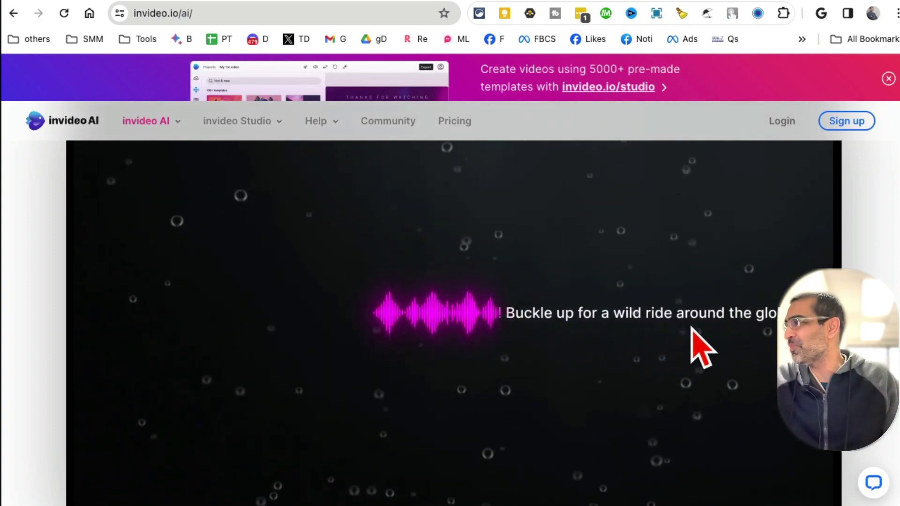
{"action": "scroll", "coordinate": [690, 321], "scroll_direction": "up", "scroll_amount": 10}
Step: Sign in, then pick the Youtube shorts workflow for the empty topic prompt
{"action": "left_click", "coordinate": [781, 123]}
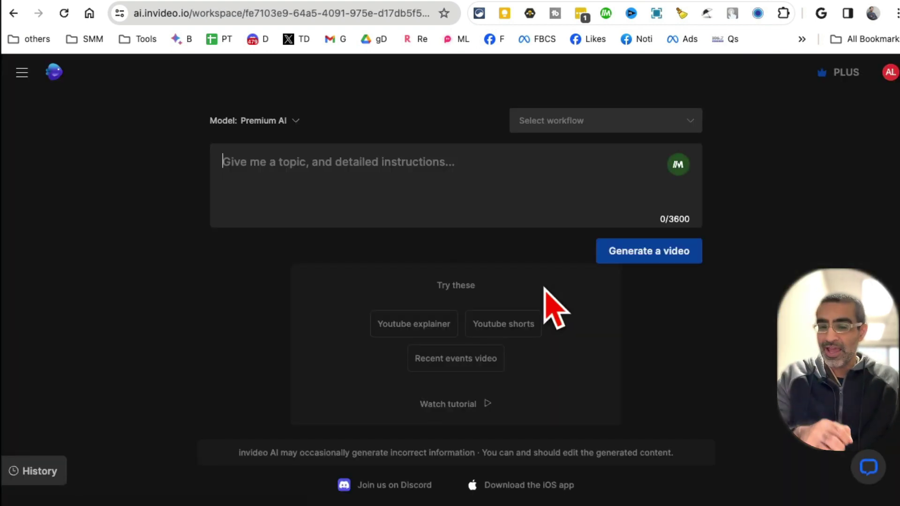
{"action": "left_click", "coordinate": [389, 178]}
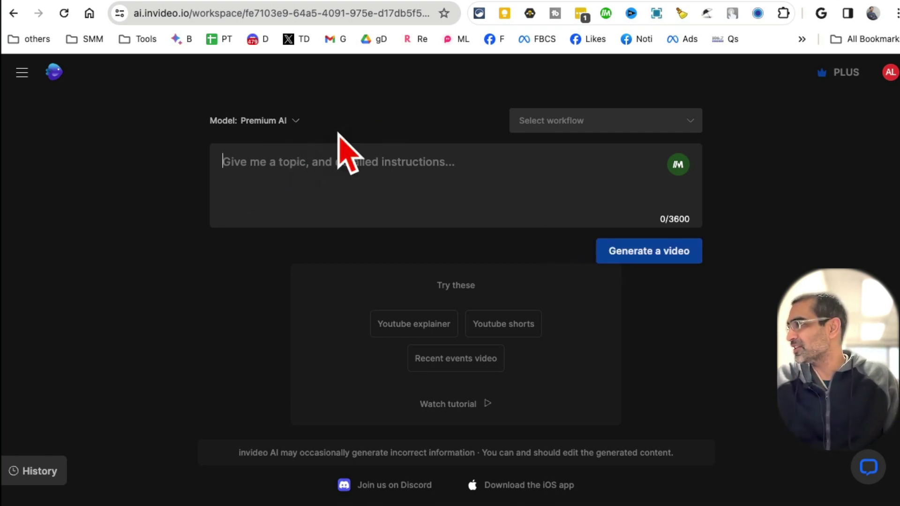
{"action": "left_click", "coordinate": [604, 124]}
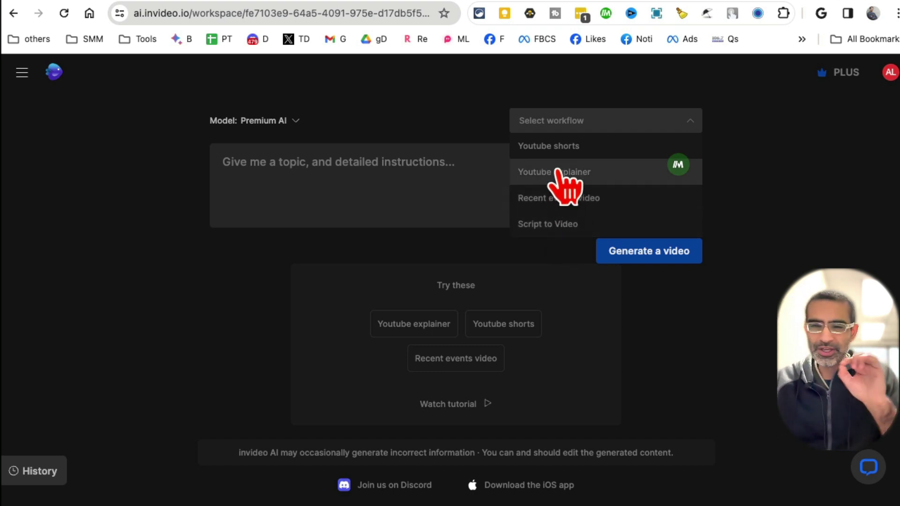
{"action": "left_click", "coordinate": [568, 150]}
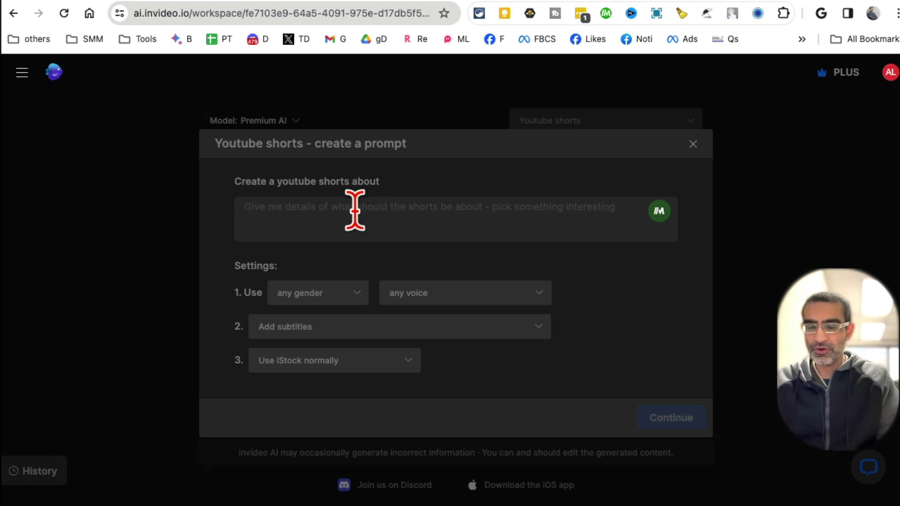
{"action": "left_click", "coordinate": [749, 3]}
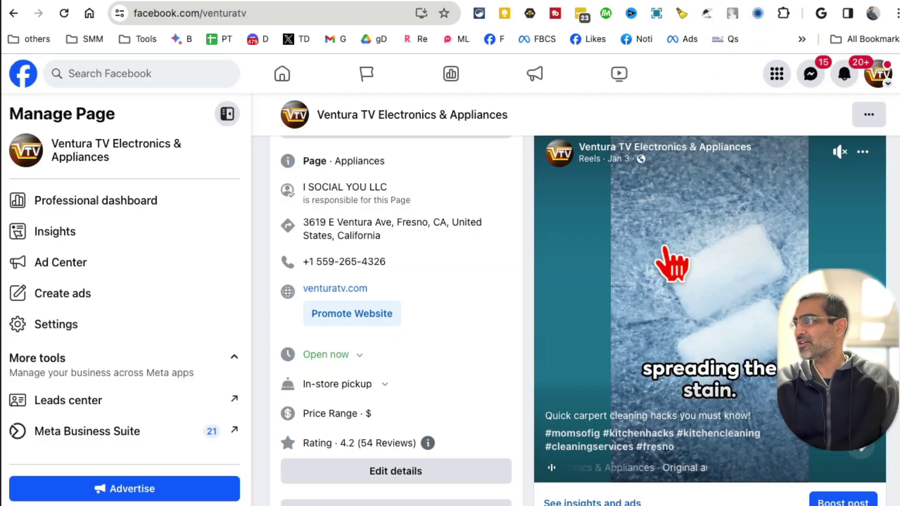
{"action": "scroll", "coordinate": [658, 314], "scroll_direction": "up", "scroll_amount": 3}
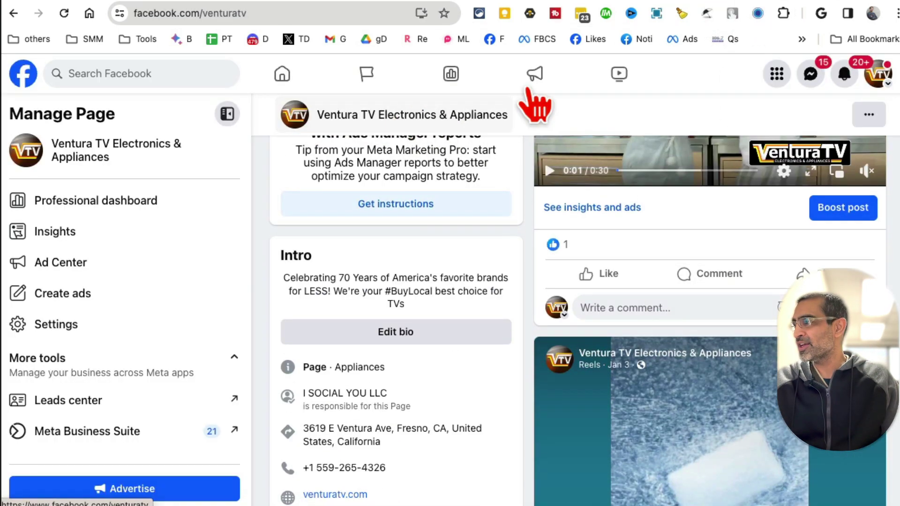
{"action": "scroll", "coordinate": [709, 293], "scroll_direction": "down", "scroll_amount": 4}
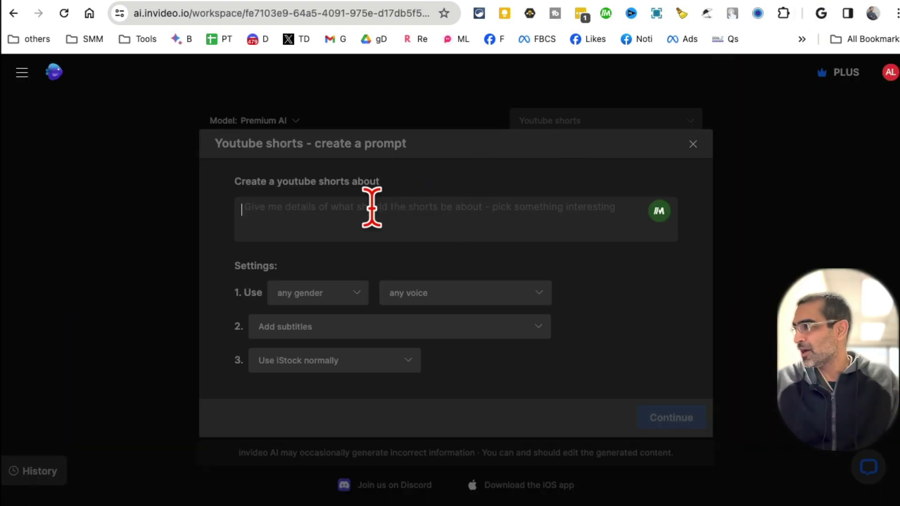
Step: Enter the microwave-cleaning topic and choose a female, clear American narrator with subtitles
{"action": "left_click", "coordinate": [372, 208]}
{"action": "type", "text": "h"}
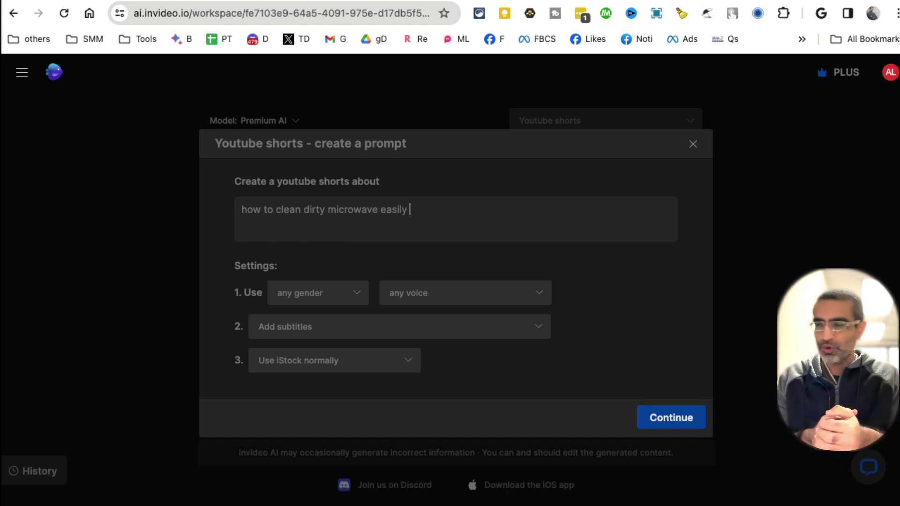
{"action": "left_click", "coordinate": [358, 297]}
{"action": "left_click", "coordinate": [312, 376]}
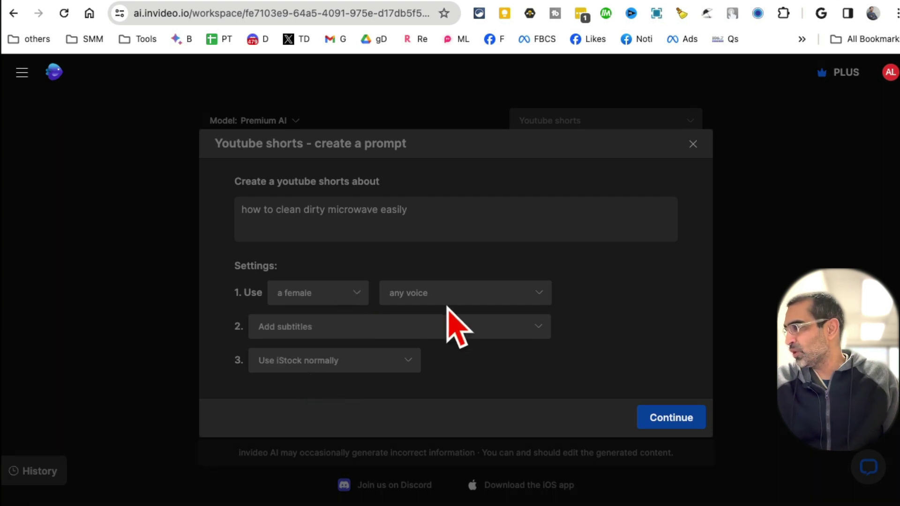
{"action": "left_click", "coordinate": [450, 296]}
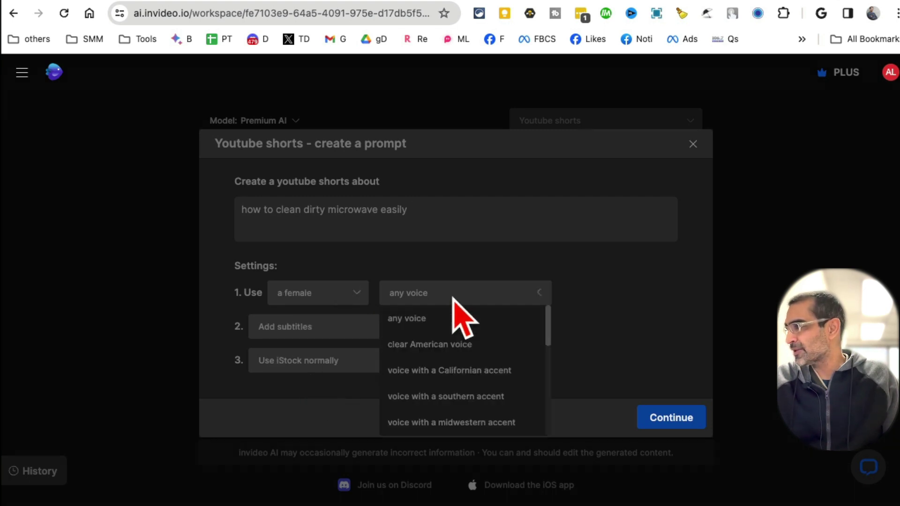
{"action": "left_click", "coordinate": [424, 345]}
{"action": "left_click", "coordinate": [367, 326]}
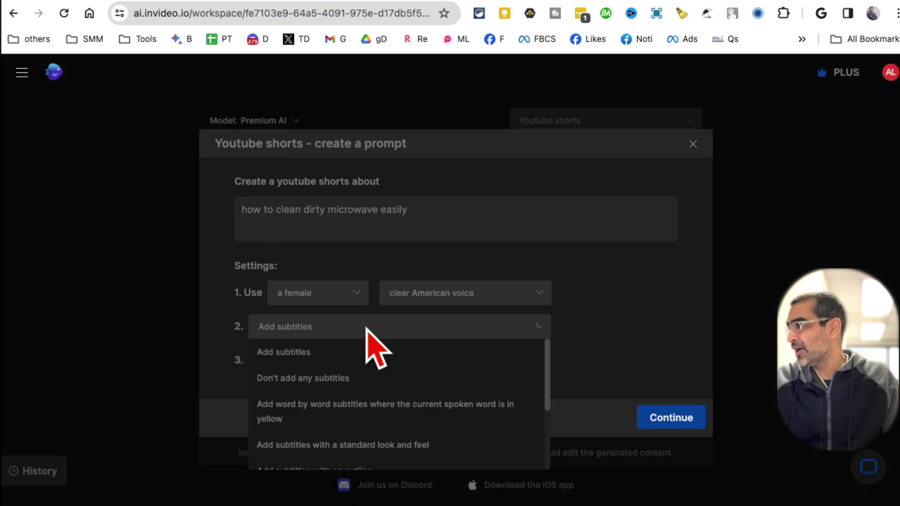
{"action": "left_click", "coordinate": [346, 357]}
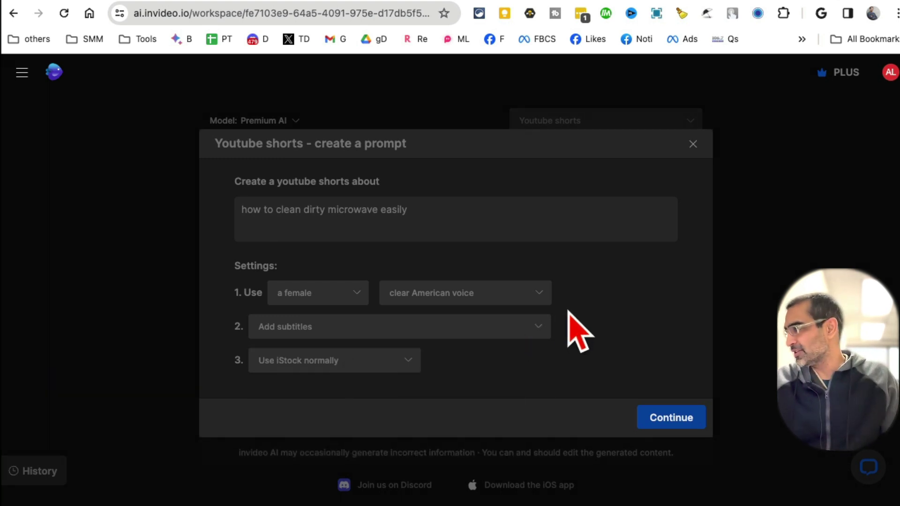
Step: Insert the shorts settings into the main prompt and generate the video
{"action": "left_click", "coordinate": [475, 215]}
{"action": "triple_click", "coordinate": [474, 215]}
{"action": "left_click", "coordinate": [665, 417]}
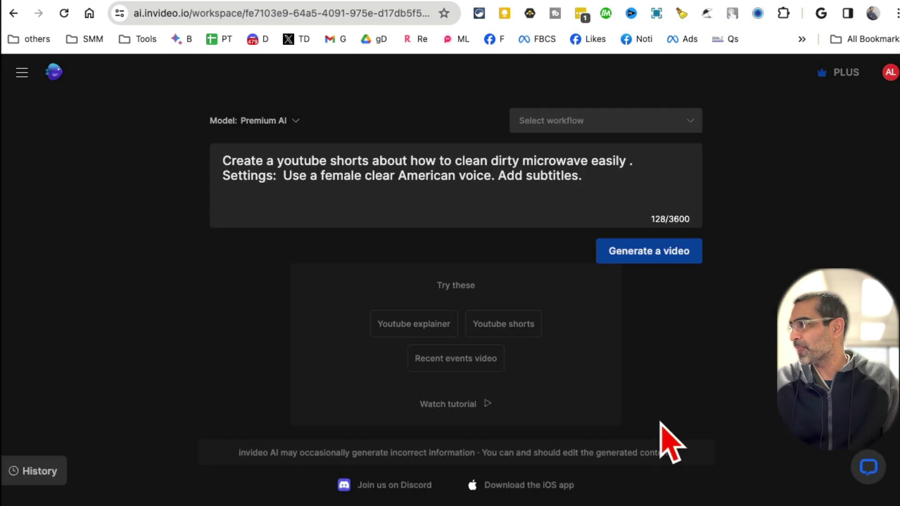
{"action": "left_click_drag", "start_coordinate": [615, 181], "coordinate": [198, 172]}
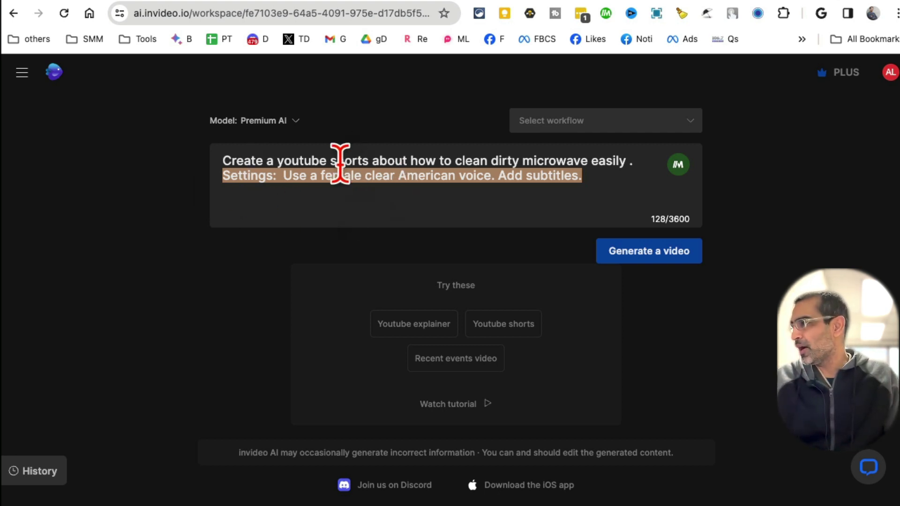
{"action": "left_click", "coordinate": [339, 175]}
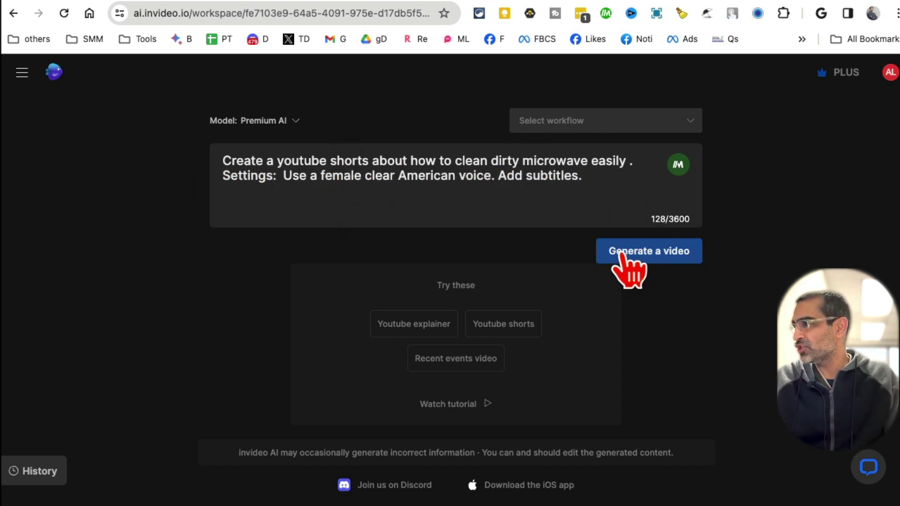
{"action": "left_click", "coordinate": [630, 262]}
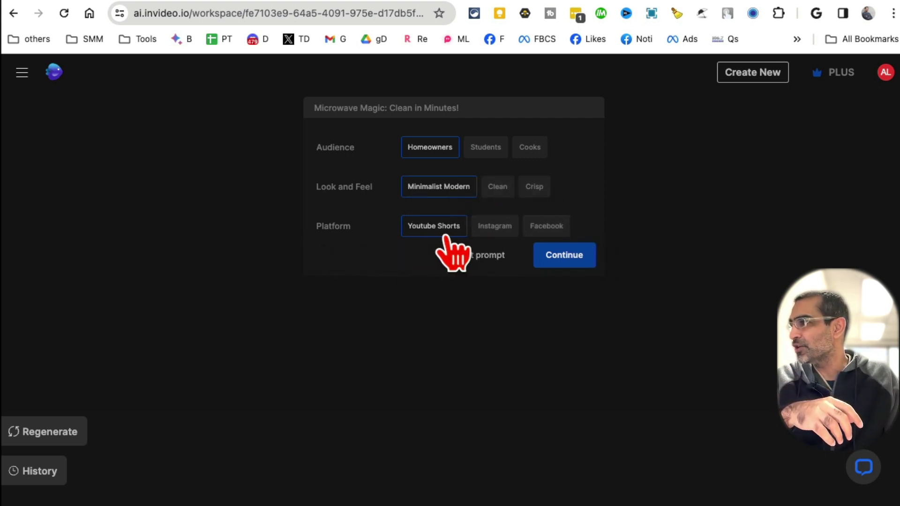
Step: Pick Facebook under Platform and confirm to render the Microwave Magic draft
{"action": "left_click", "coordinate": [546, 227]}
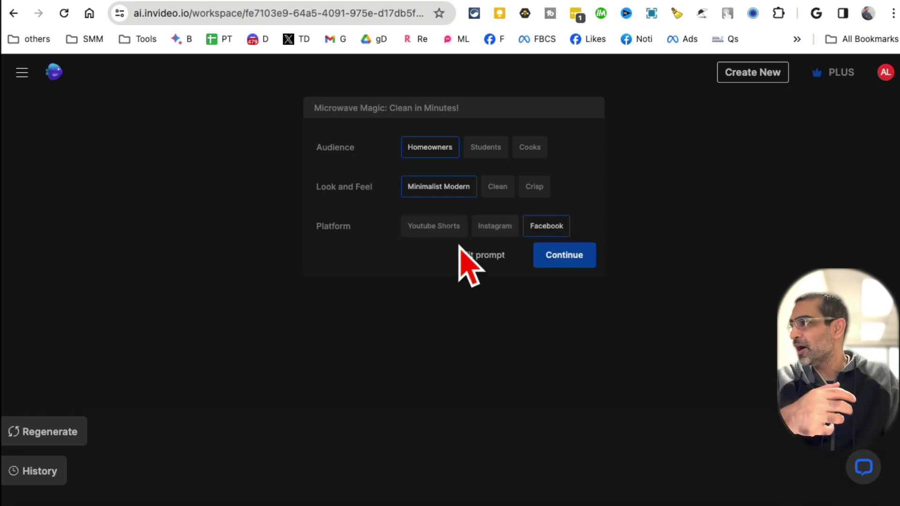
{"action": "left_click", "coordinate": [565, 256]}
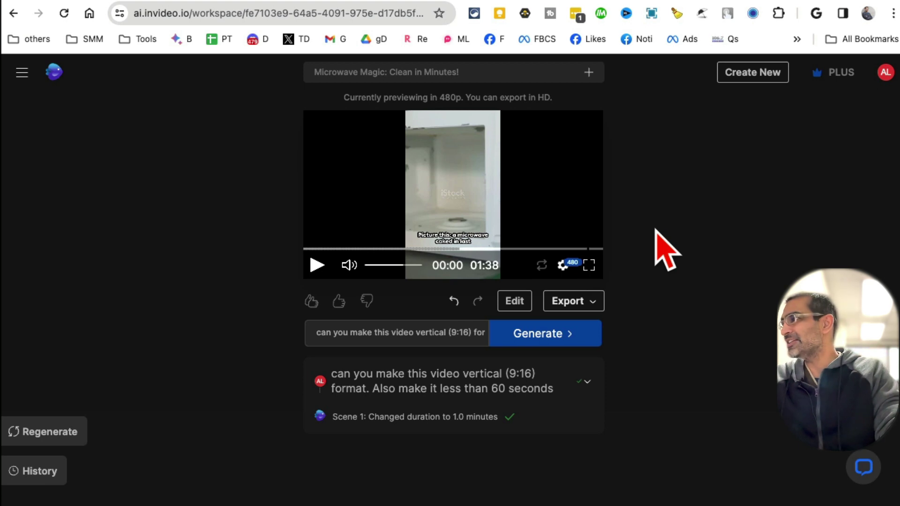
{"action": "scroll", "coordinate": [666, 248], "scroll_direction": "up", "scroll_amount": 5}
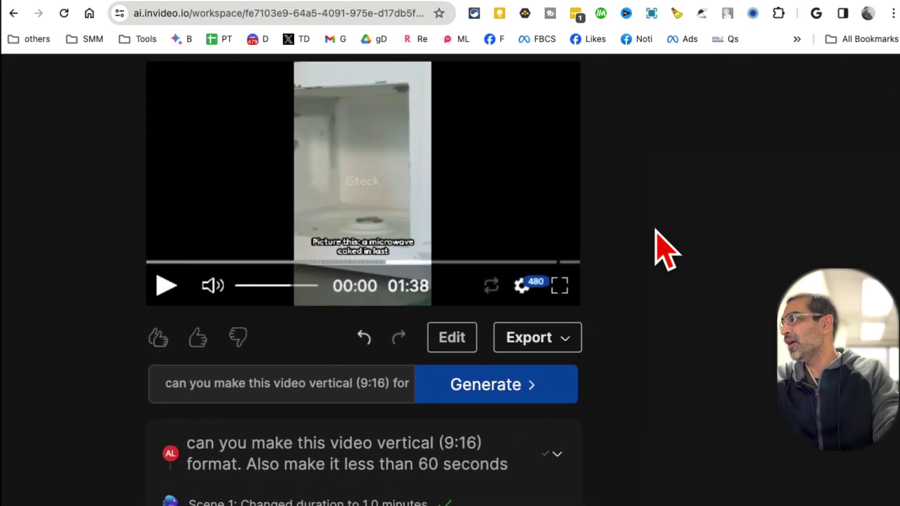
{"action": "scroll", "coordinate": [666, 248], "scroll_direction": "up", "scroll_amount": 1}
{"action": "scroll", "coordinate": [666, 248], "scroll_direction": "up", "scroll_amount": 2}
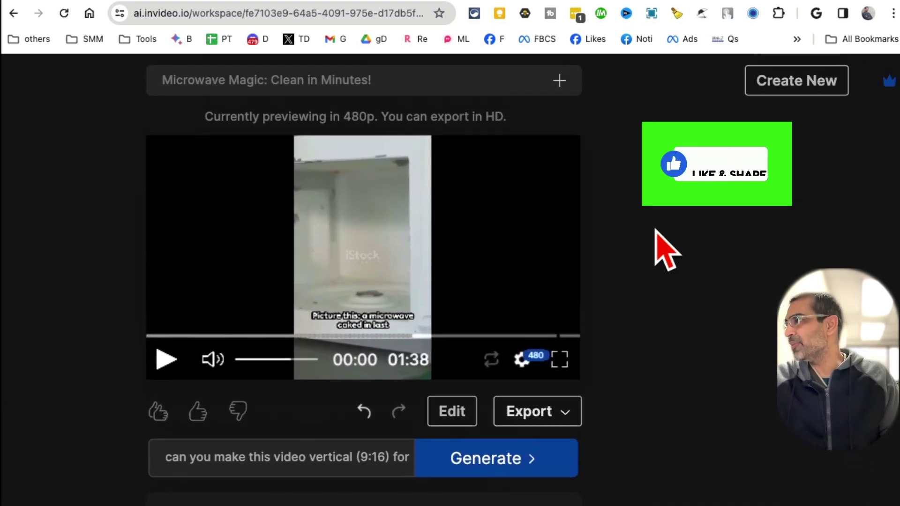
{"action": "left_click", "coordinate": [167, 360]}
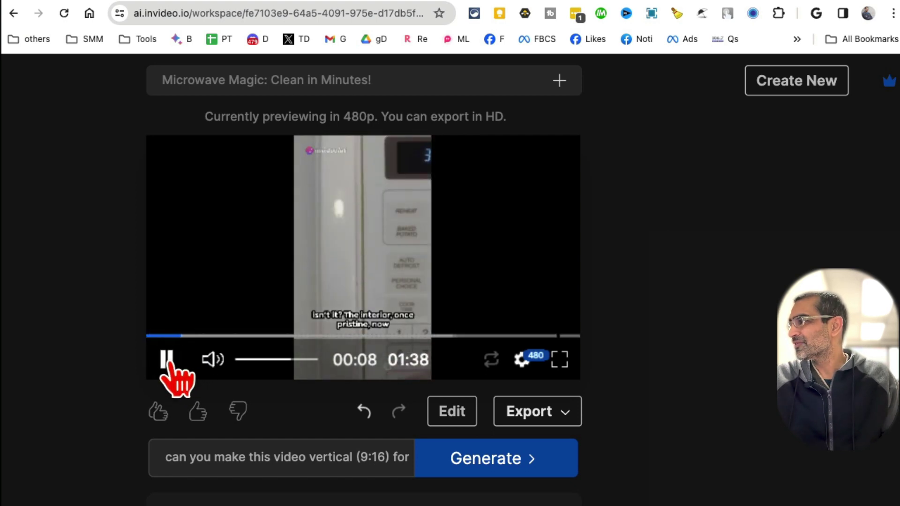
{"action": "left_click", "coordinate": [270, 336]}
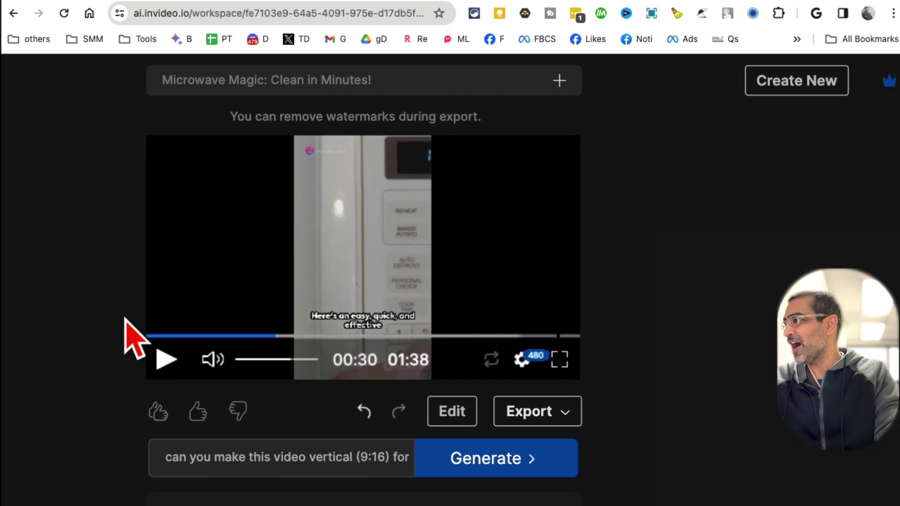
{"action": "key", "text": "super+minus"}
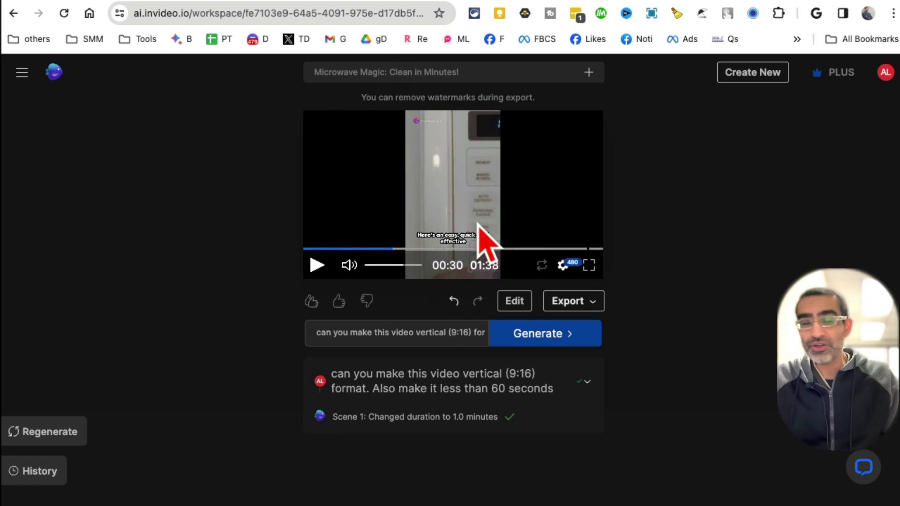
{"action": "left_click", "coordinate": [515, 302]}
{"action": "left_click", "coordinate": [329, 96]}
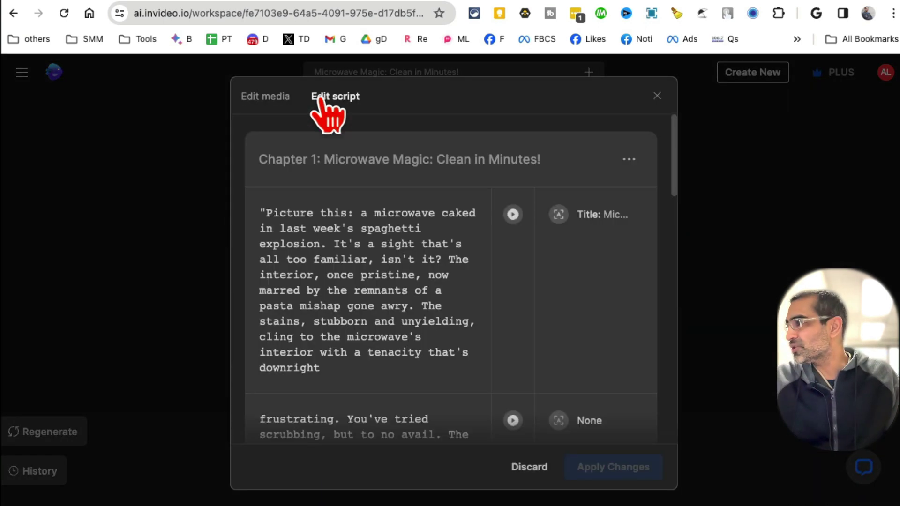
{"action": "scroll", "coordinate": [469, 302], "scroll_direction": "down", "scroll_amount": 5}
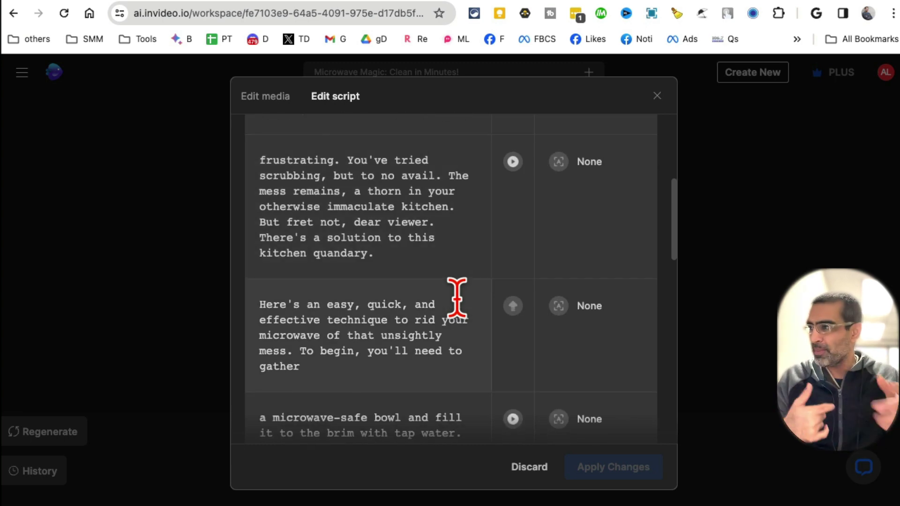
{"action": "scroll", "coordinate": [457, 298], "scroll_direction": "down", "scroll_amount": 15}
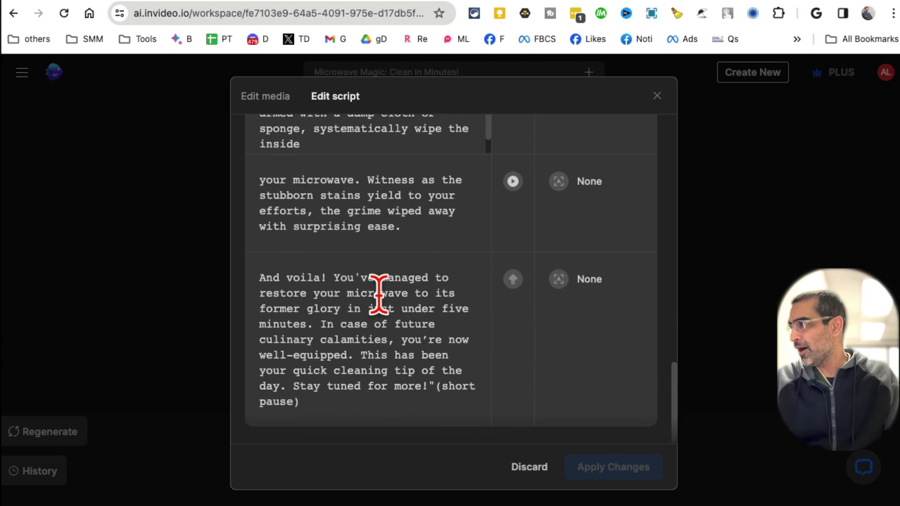
{"action": "left_click_drag", "start_coordinate": [346, 293], "coordinate": [378, 345]}
{"action": "left_click", "coordinate": [405, 368]}
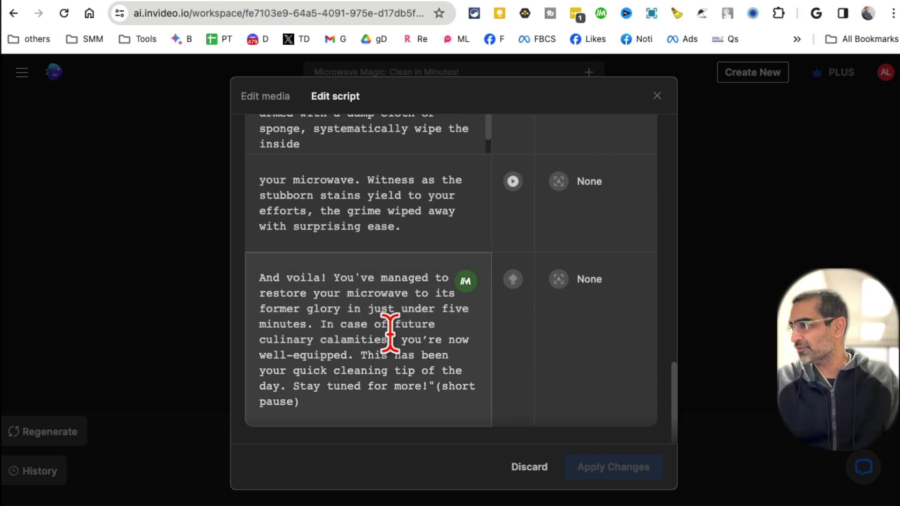
{"action": "scroll", "coordinate": [391, 329], "scroll_direction": "up", "scroll_amount": 20}
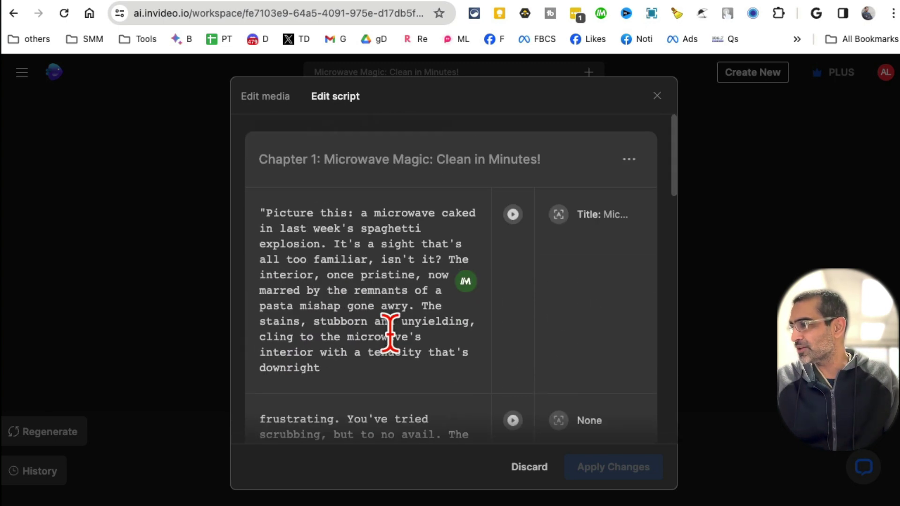
{"action": "left_click", "coordinate": [272, 96]}
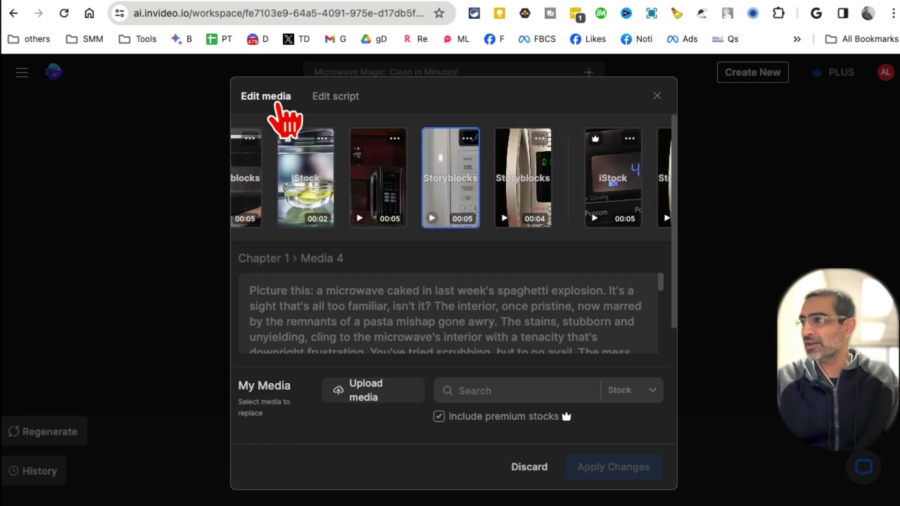
{"action": "left_click", "coordinate": [312, 195]}
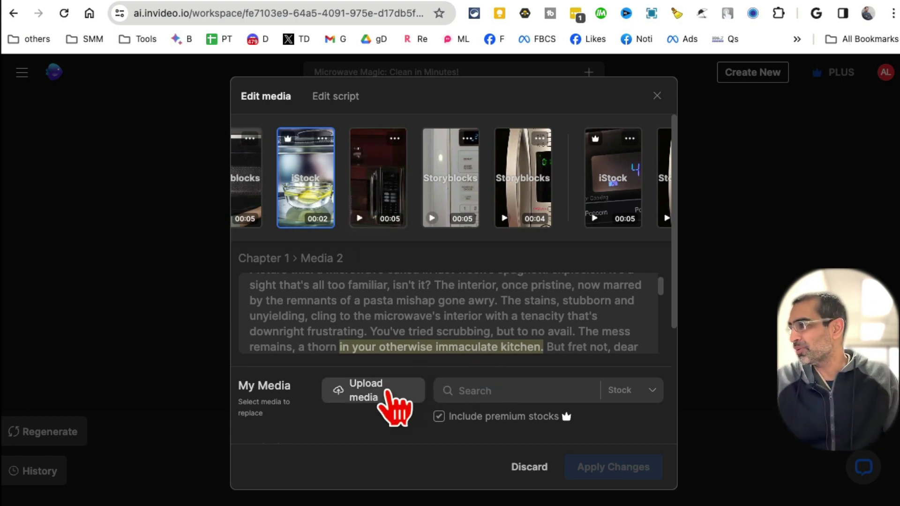
{"action": "left_click", "coordinate": [471, 389]}
{"action": "scroll", "coordinate": [520, 415], "scroll_direction": "down", "scroll_amount": 5}
{"action": "scroll", "coordinate": [378, 297], "scroll_direction": "up", "scroll_amount": 5}
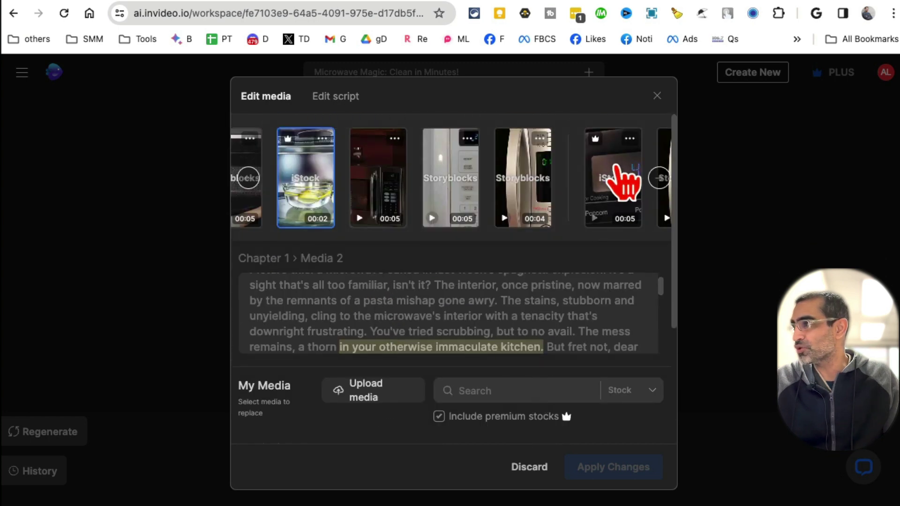
{"action": "left_click", "coordinate": [657, 96]}
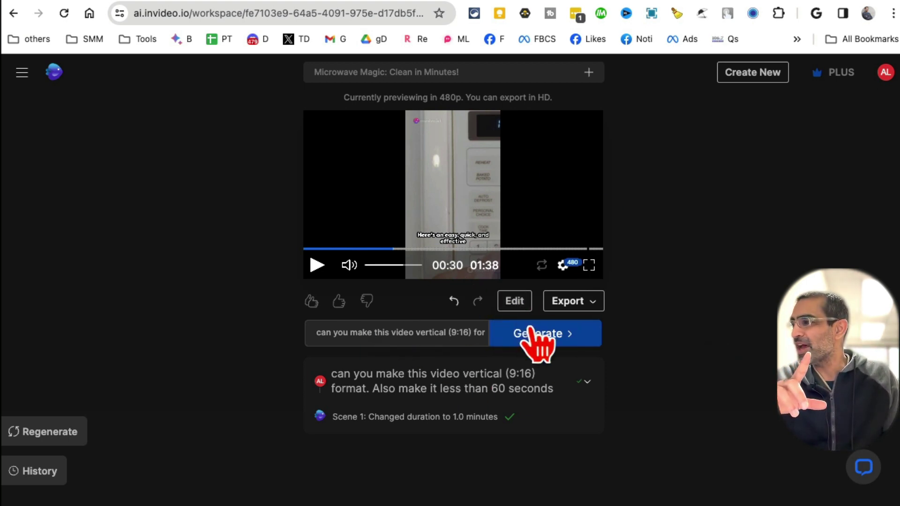
Step: Select all of the old vertical-format request in the edit box and delete it
{"action": "left_click", "coordinate": [417, 332]}
{"action": "key", "text": "super+a"}
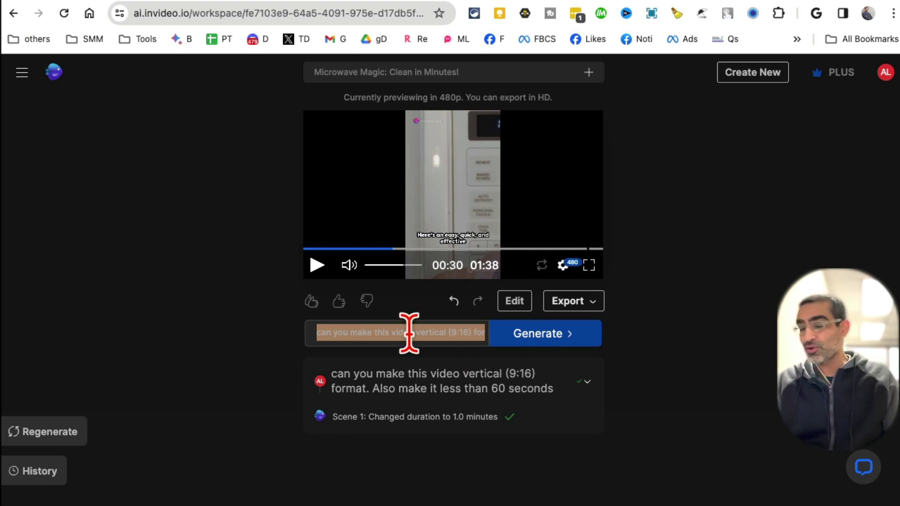
{"action": "key", "text": "BackSpace"}
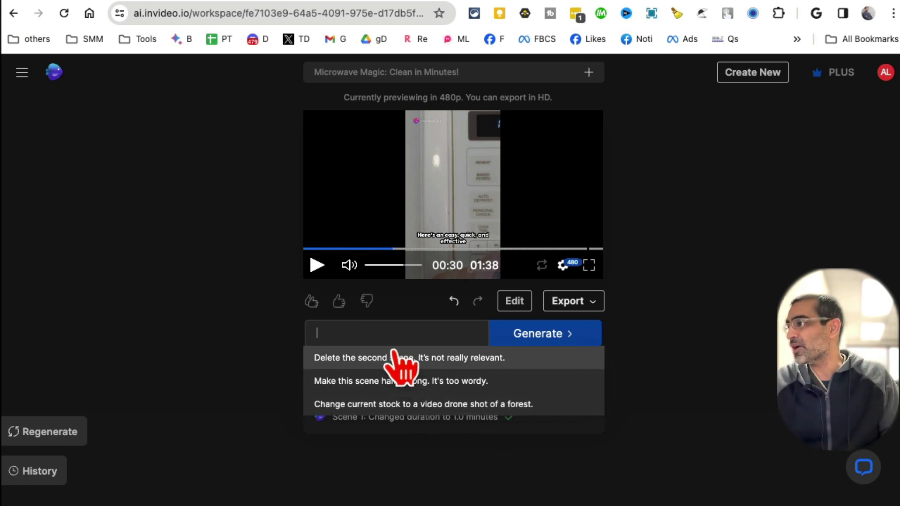
Step: Submit the request 'can you please change the music and pick something else'
{"action": "type", "text": "can you please change the music"}
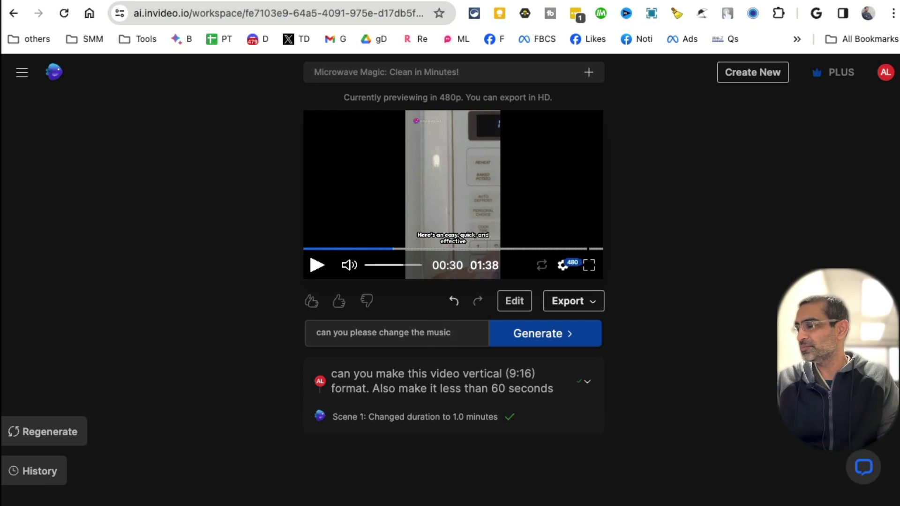
{"action": "type", "text": "and pick some"}
{"action": "type", "text": "thing else"}
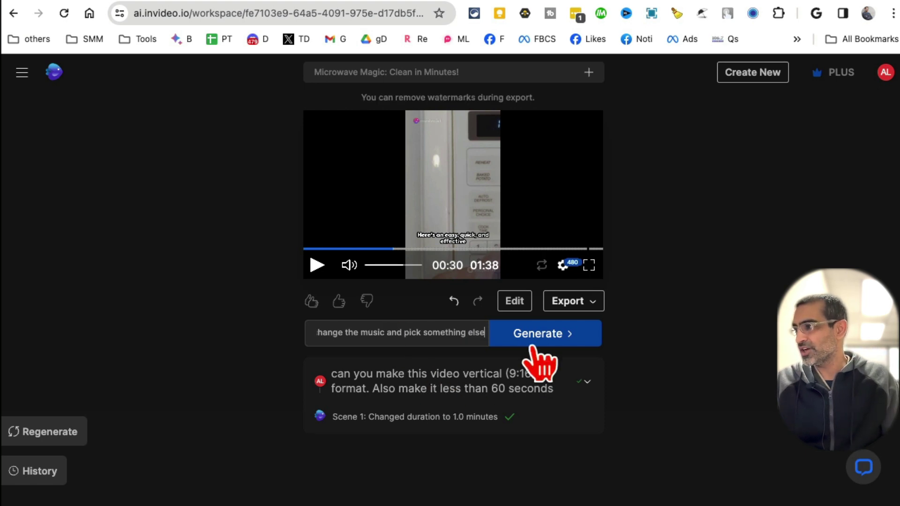
{"action": "left_click", "coordinate": [539, 337]}
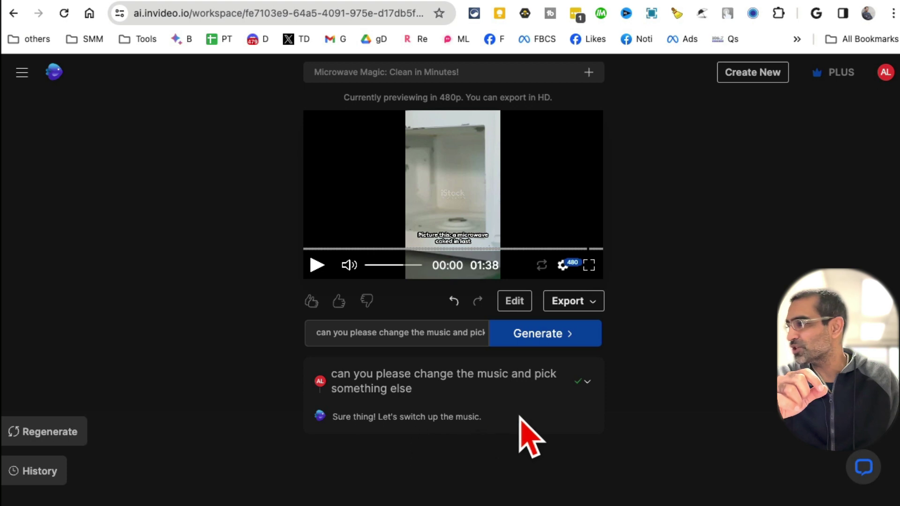
{"action": "left_click", "coordinate": [317, 264]}
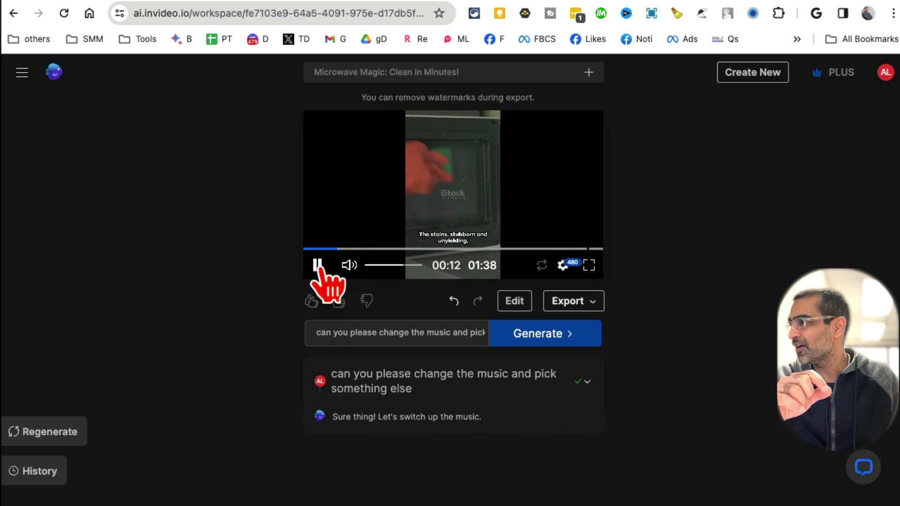
{"action": "left_click", "coordinate": [317, 265]}
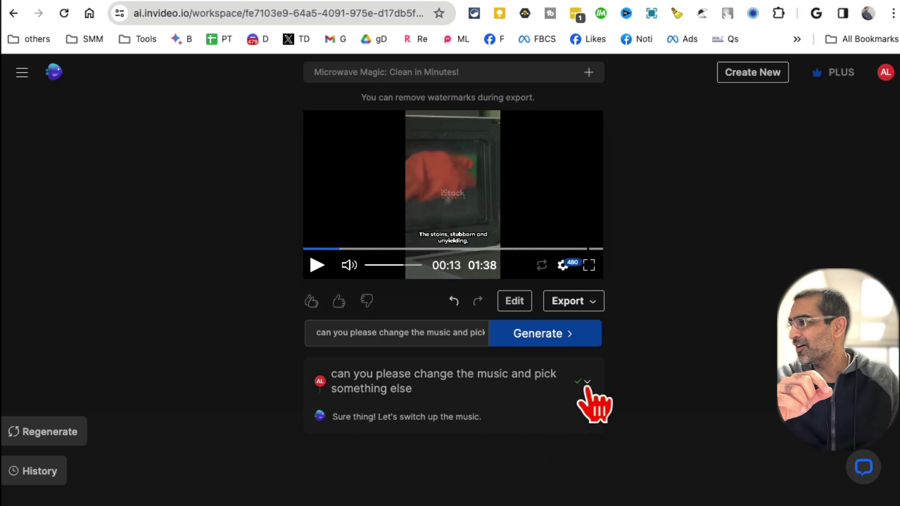